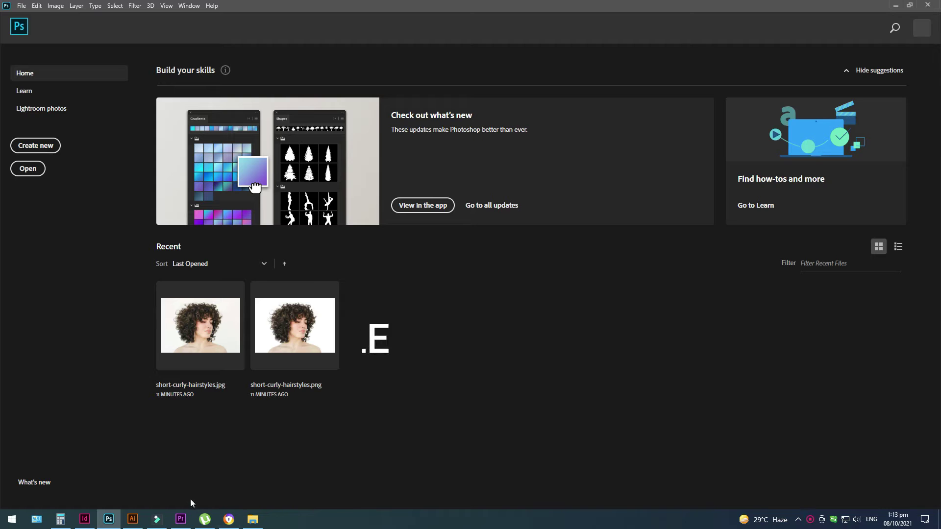
# - Open short-curly-hairstyles.jpg from the Home screen's recent files
pyautogui.doubleClick(214, 339)
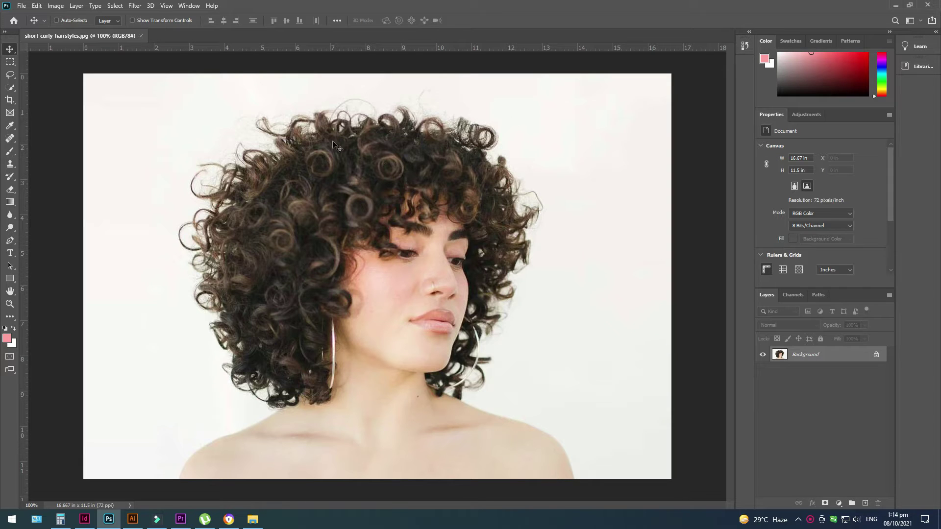
# - Select the woman with Quick Selection's Select Subject, discarding the rough brushed selection
pyautogui.click(11, 88)
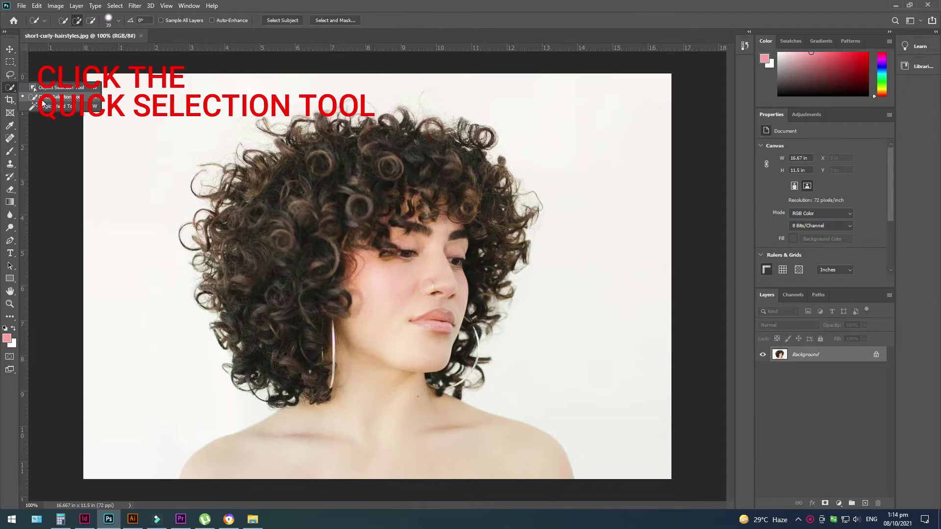
pyautogui.click(43, 101)
pyautogui.rightClick(254, 125)
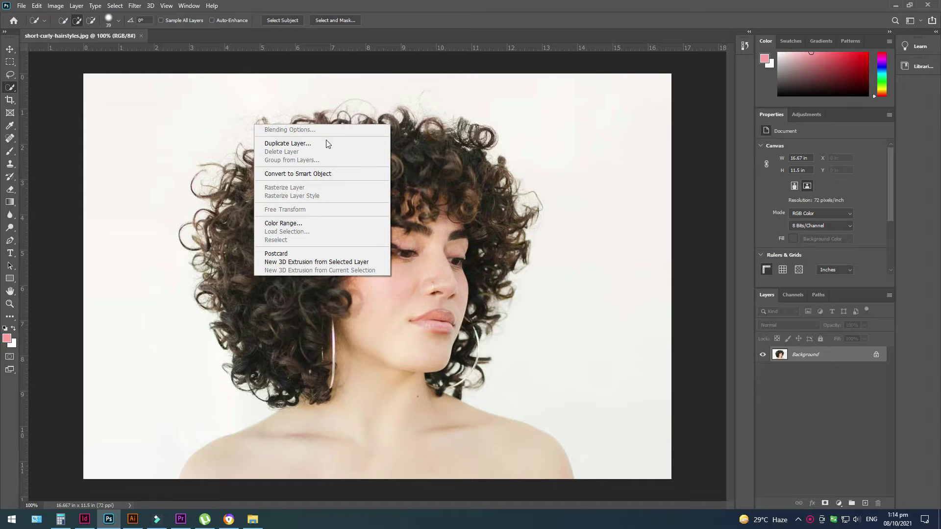
pyautogui.click(431, 136)
pyautogui.moveTo(405, 130)
pyautogui.mouseDown()
pyautogui.moveTo(398, 168)
pyautogui.moveTo(299, 191)
pyautogui.mouseUp()
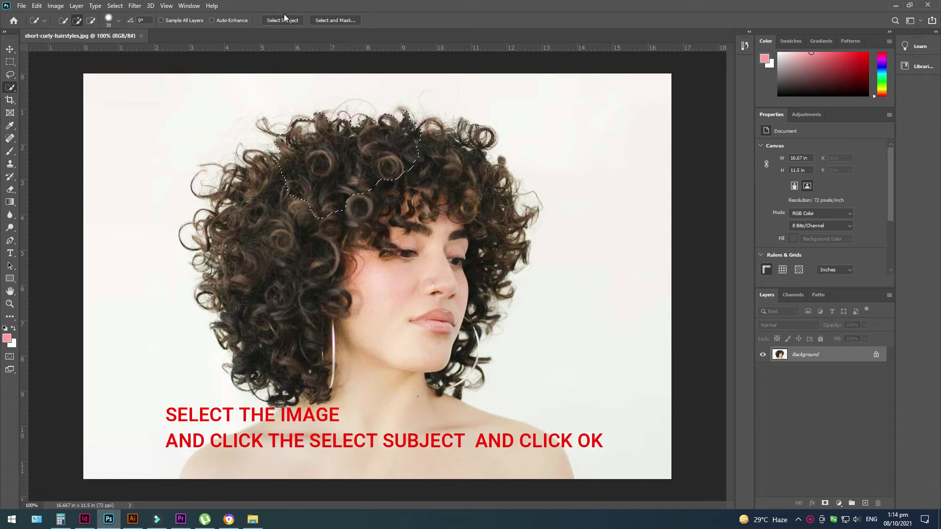
pyautogui.click(284, 20)
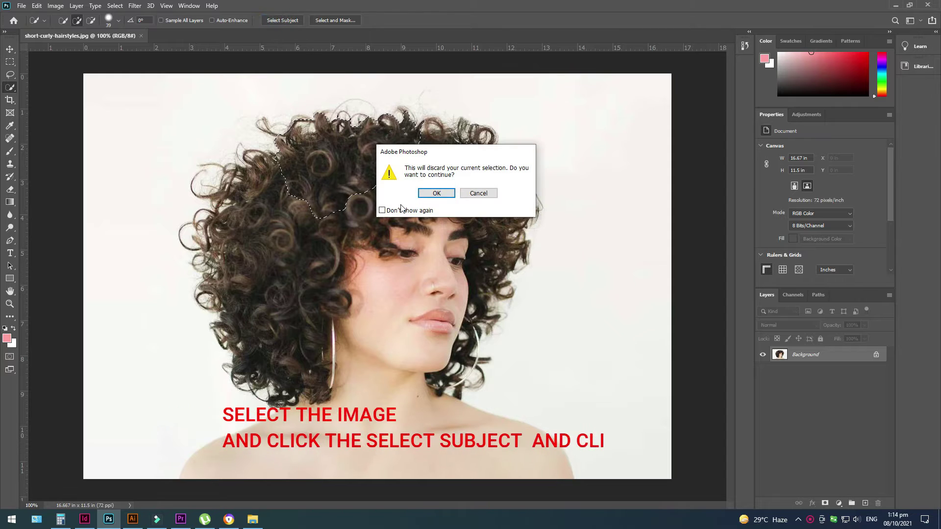
pyautogui.click(435, 194)
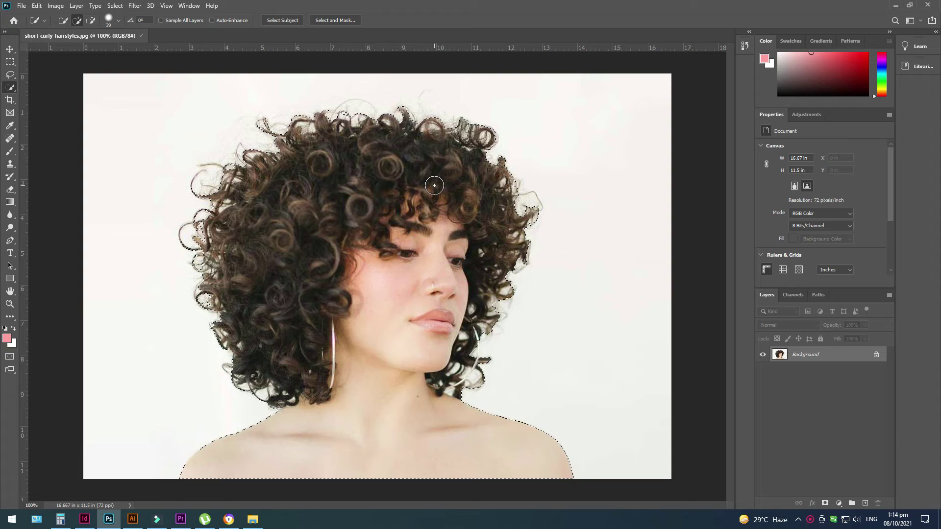
# - In Select and Mask, adjust the radius, feather about 2.9 px and Shift Edge -19%
pyautogui.click(341, 20)
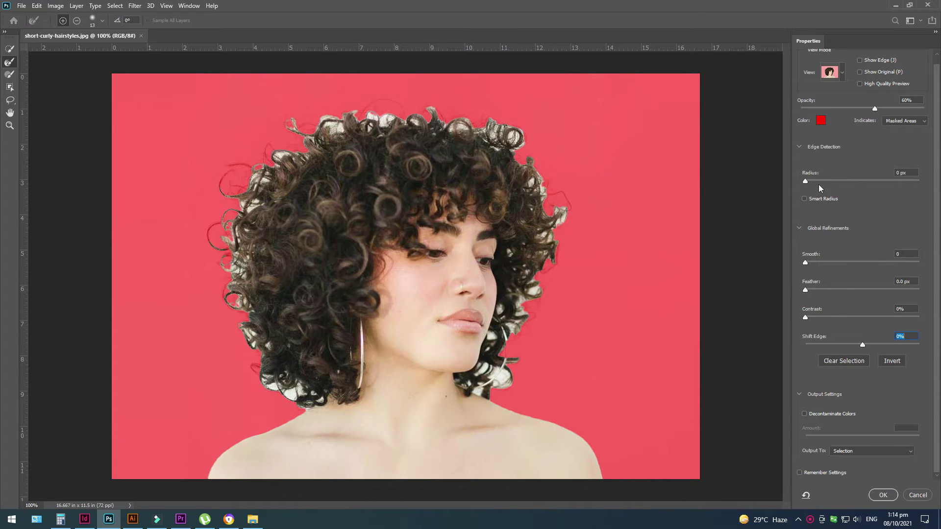
pyautogui.moveTo(810, 181)
pyautogui.mouseDown()
pyautogui.moveTo(822, 181)
pyautogui.moveTo(789, 182)
pyautogui.mouseUp()
pyautogui.moveTo(806, 290); pyautogui.dragTo(826, 290)
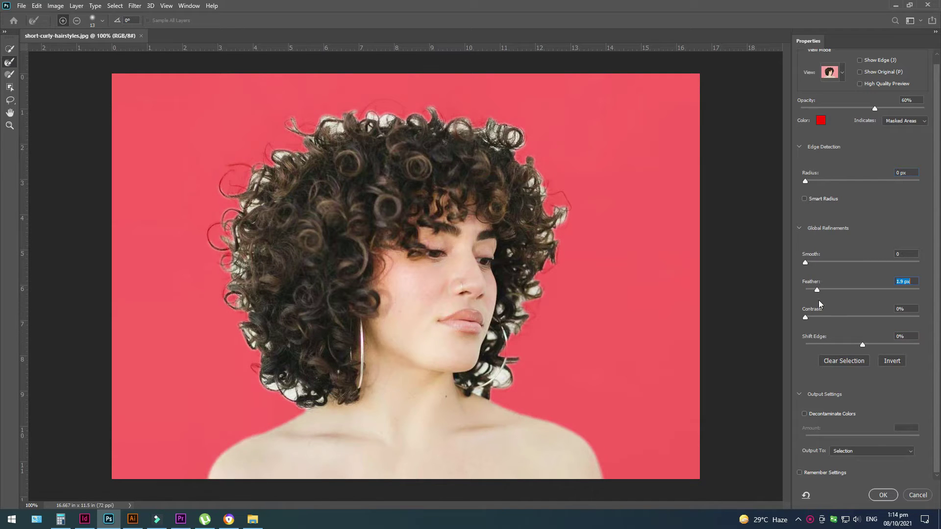
pyautogui.moveTo(818, 289)
pyautogui.mouseDown()
pyautogui.moveTo(820, 318)
pyautogui.moveTo(790, 312)
pyautogui.mouseUp()
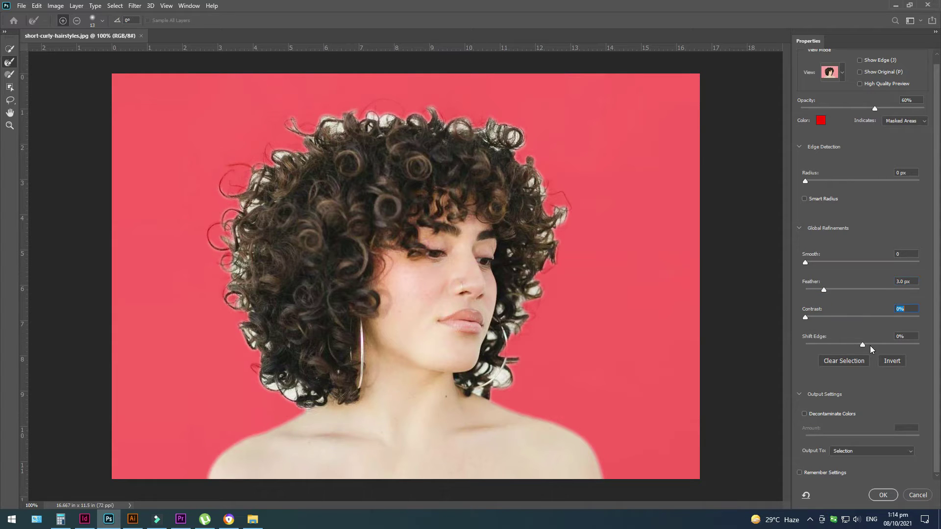
pyautogui.moveTo(862, 345)
pyautogui.mouseDown()
pyautogui.moveTo(834, 346)
pyautogui.moveTo(849, 353)
pyautogui.mouseUp()
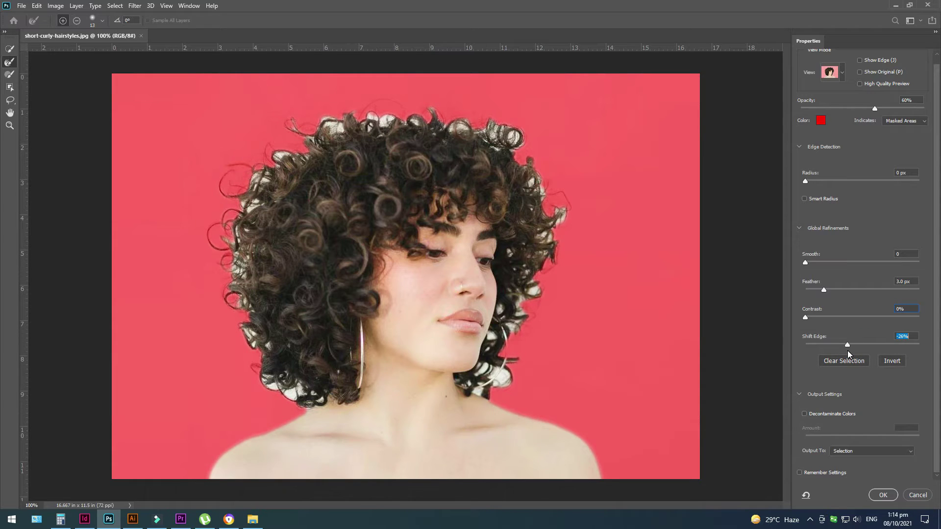
# - Set the output to Layer Mask and fine-tune feather and smoothness
pyautogui.click(894, 457)
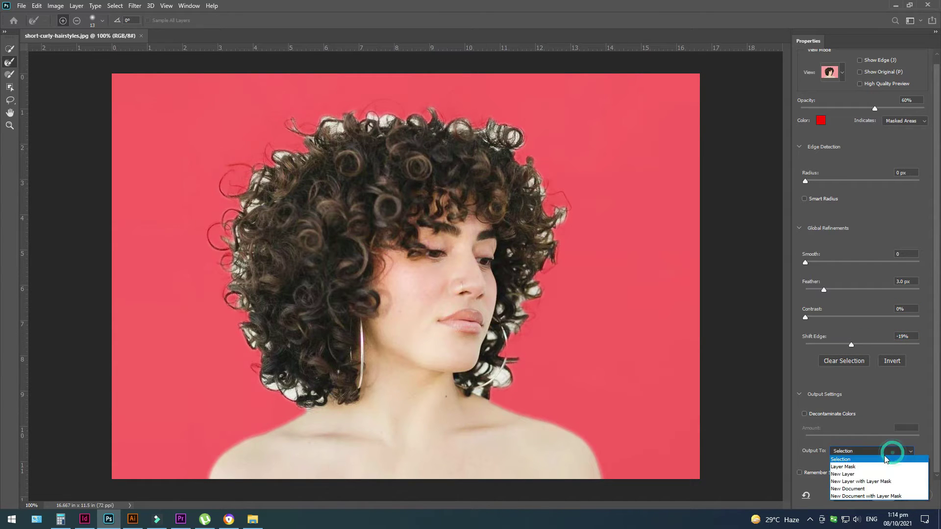
pyautogui.click(853, 460)
pyautogui.moveTo(824, 288); pyautogui.dragTo(826, 289)
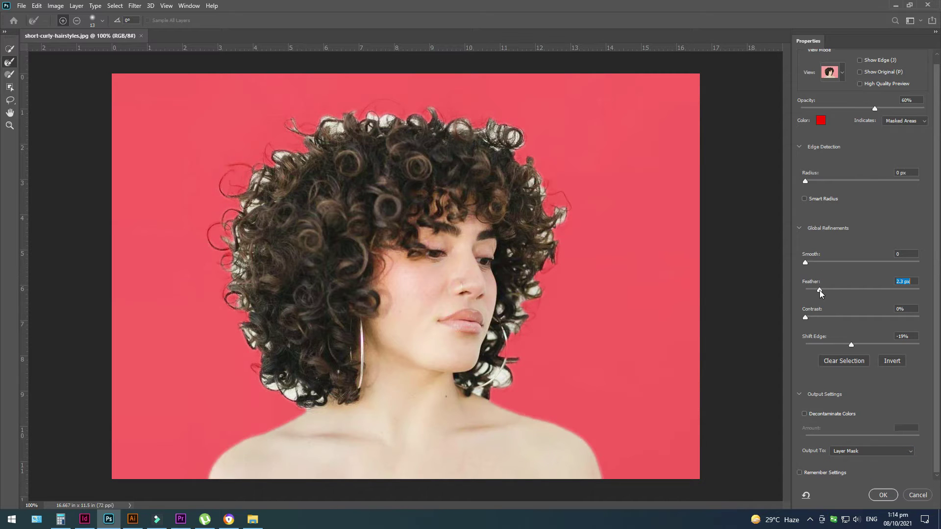
pyautogui.click(807, 263)
# - Size the Refine Edge Brush and refine the hair edge along the top curls
pyautogui.click(804, 181)
pyautogui.click(18, 62)
pyautogui.rightClick(451, 166)
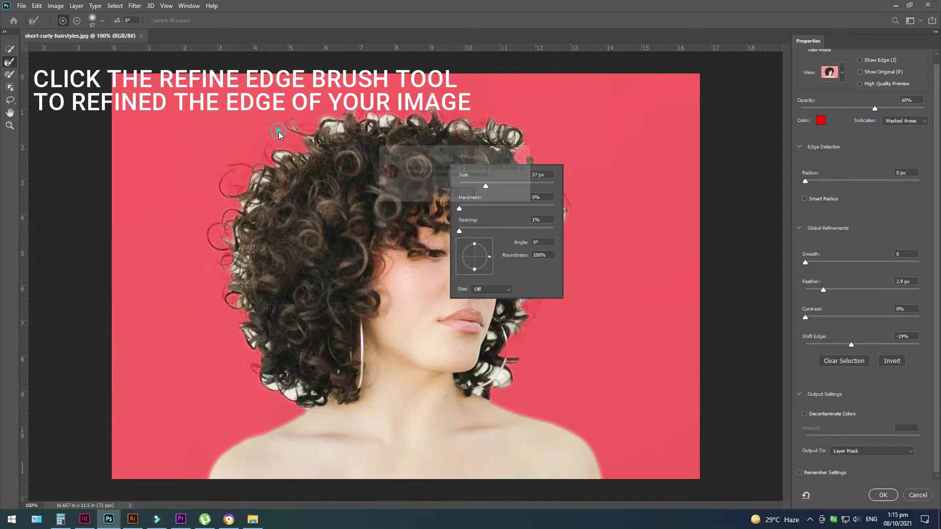
pyautogui.press('Return')
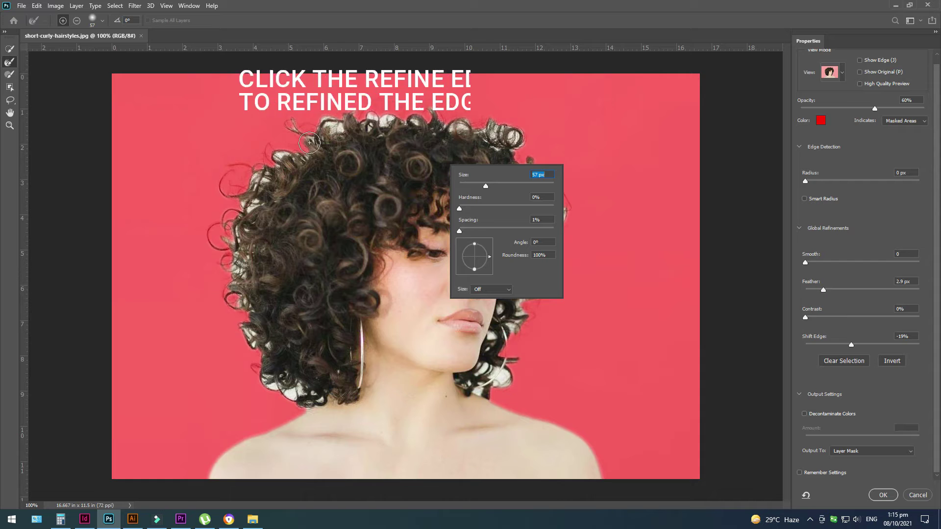
pyautogui.press('Return')
pyautogui.scroll(1, 308, 144)
pyautogui.moveTo(276, 101); pyautogui.dragTo(188, 249)
pyautogui.moveTo(251, 186)
pyautogui.mouseDown()
pyautogui.moveTo(243, 216)
pyautogui.moveTo(252, 288)
pyautogui.mouseUp()
# - Refine the lower curls near the shoulder, shrinking the brush to about 22 px
pyautogui.hotkey('ctrl', '-')
pyautogui.moveTo(451, 373); pyautogui.dragTo(371, 220)
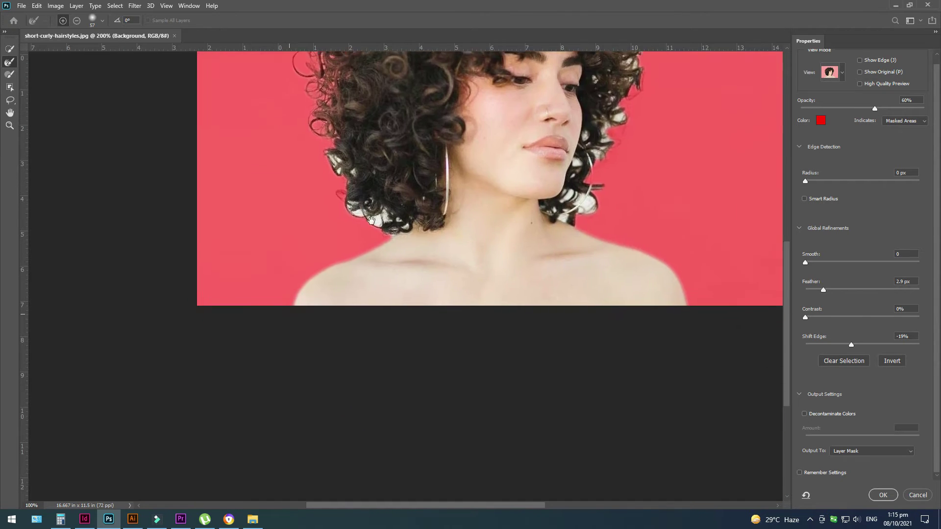
pyautogui.hotkey('ctrl', '+')
pyautogui.moveTo(318, 169); pyautogui.dragTo(417, 265)
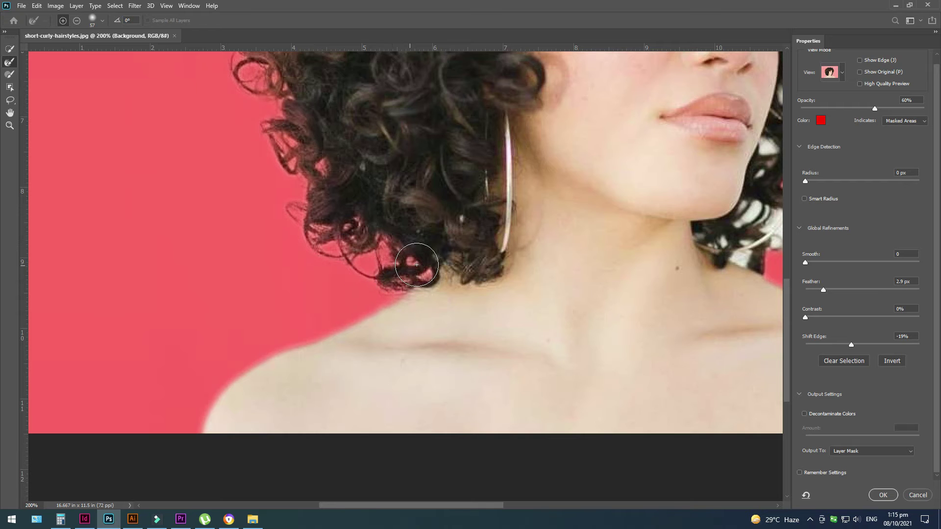
pyautogui.click(397, 278)
pyautogui.moveTo(522, 272); pyautogui.dragTo(423, 295)
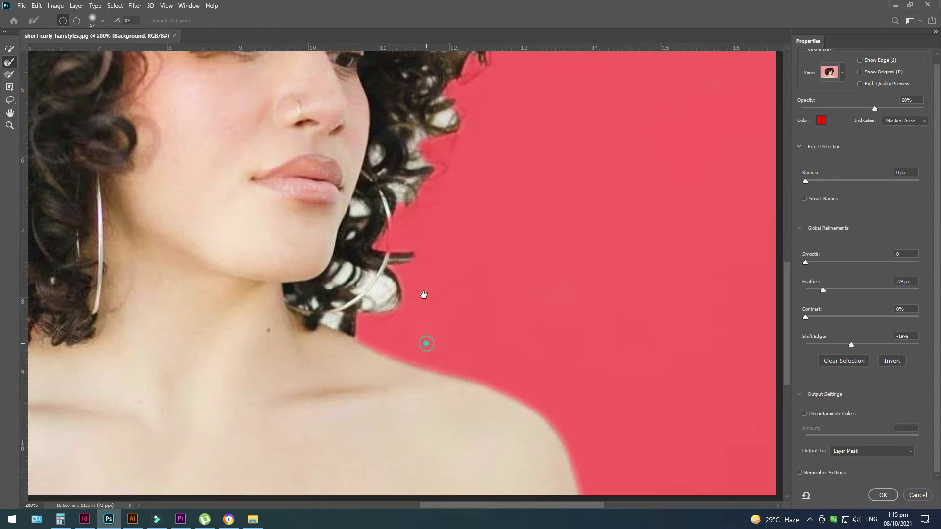
pyautogui.rightClick(425, 289)
pyautogui.moveTo(459, 277)
pyautogui.mouseDown()
pyautogui.moveTo(392, 289)
pyautogui.moveTo(343, 272)
pyautogui.moveTo(332, 285)
pyautogui.mouseUp()
pyautogui.click(401, 285)
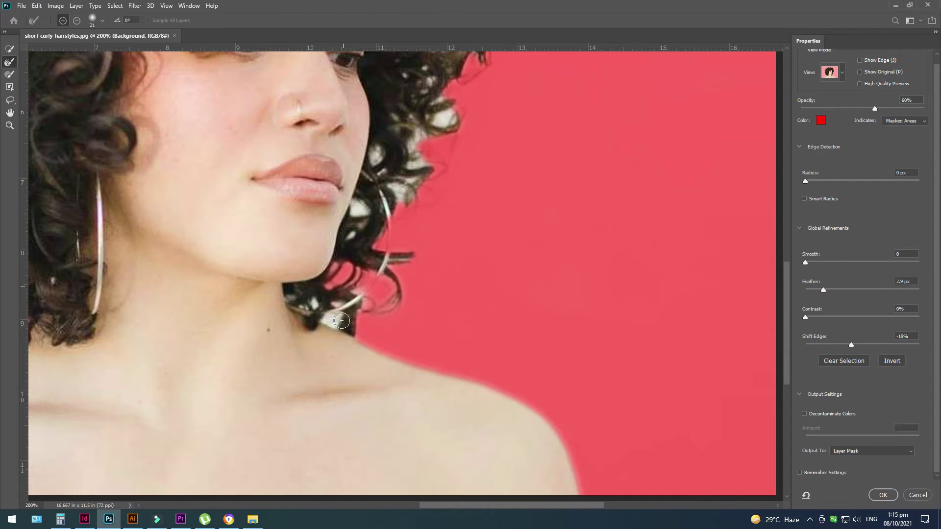
# - Clean white patches under the chin, by the earring, and along the right hair edge
pyautogui.moveTo(344, 319); pyautogui.dragTo(335, 322)
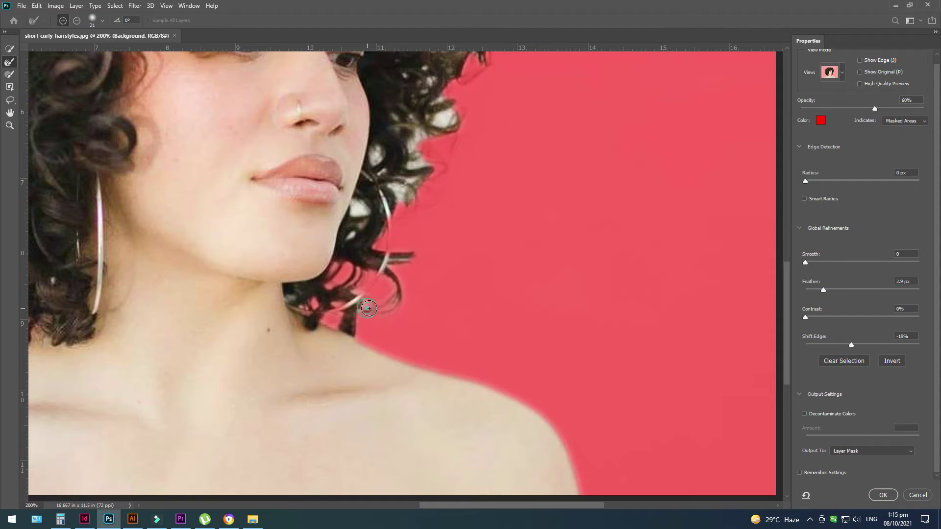
pyautogui.moveTo(365, 205); pyautogui.dragTo(362, 224)
pyautogui.moveTo(414, 185); pyautogui.dragTo(378, 248)
pyautogui.moveTo(337, 214); pyautogui.dragTo(353, 251)
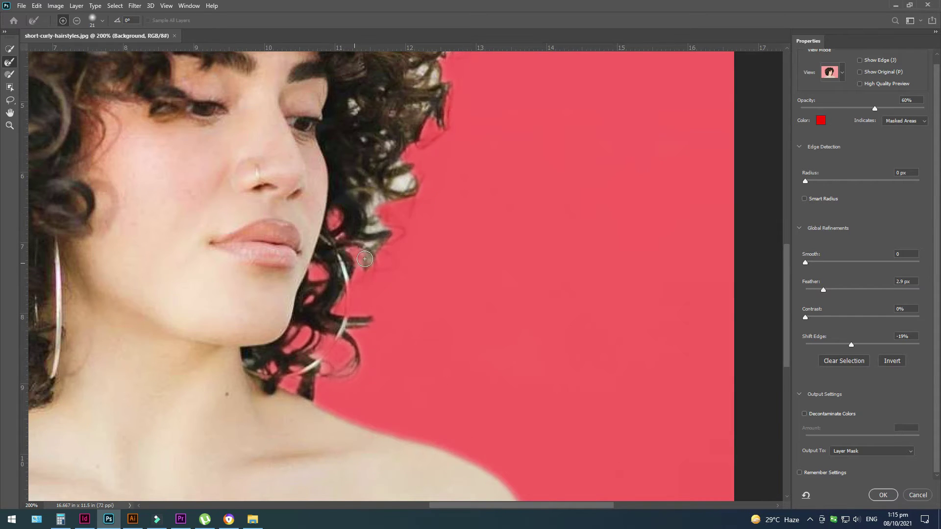
pyautogui.moveTo(385, 193); pyautogui.dragTo(364, 220)
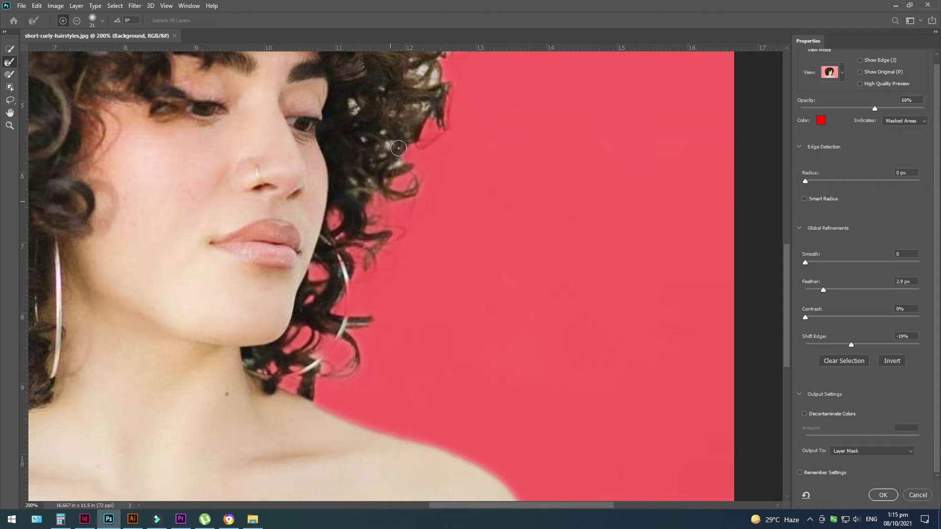
# - Remove the white halo on the upper right curls
pyautogui.scroll(5, 400, 235)
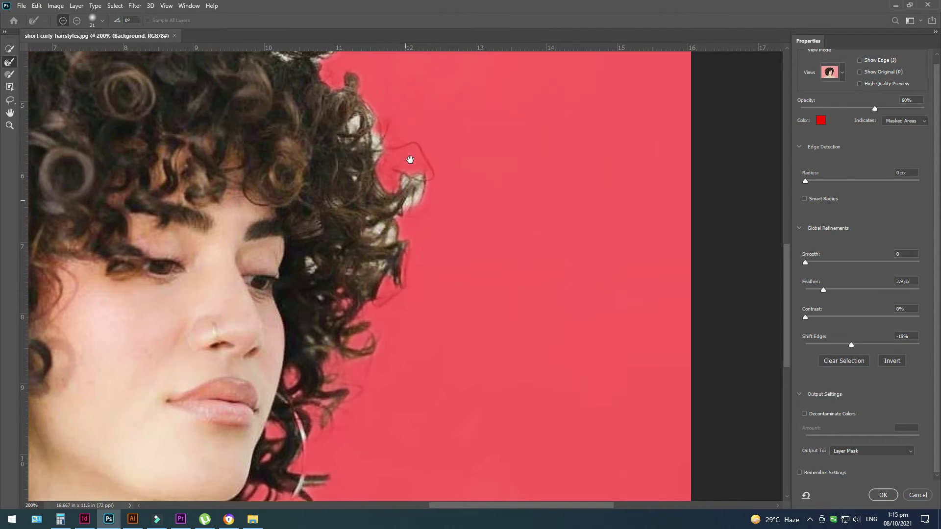
pyautogui.rightClick(415, 196)
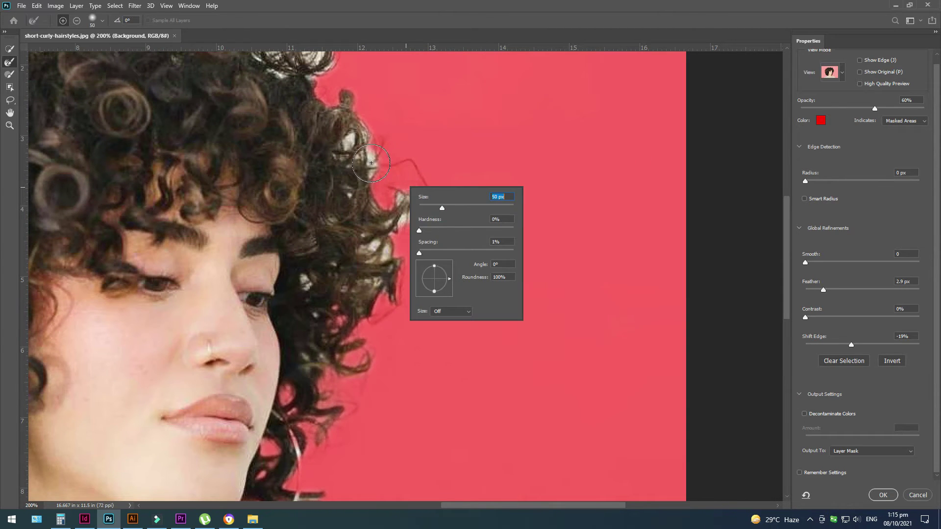
pyautogui.moveTo(360, 145)
pyautogui.mouseDown()
pyautogui.moveTo(404, 229)
pyautogui.moveTo(324, 294)
pyautogui.moveTo(325, 311)
pyautogui.moveTo(388, 273)
pyautogui.moveTo(402, 216)
pyautogui.moveTo(400, 137)
pyautogui.moveTo(446, 230)
pyautogui.moveTo(412, 226)
pyautogui.moveTo(463, 254)
pyautogui.moveTo(468, 292)
pyautogui.moveTo(441, 284)
pyautogui.moveTo(392, 230)
pyautogui.moveTo(260, 206)
pyautogui.moveTo(294, 200)
pyautogui.moveTo(135, 212)
pyautogui.mouseUp()
pyautogui.moveTo(72, 217)
pyautogui.mouseDown()
pyautogui.moveTo(355, 189)
pyautogui.moveTo(338, 201)
pyautogui.moveTo(543, 174)
pyautogui.mouseUp()
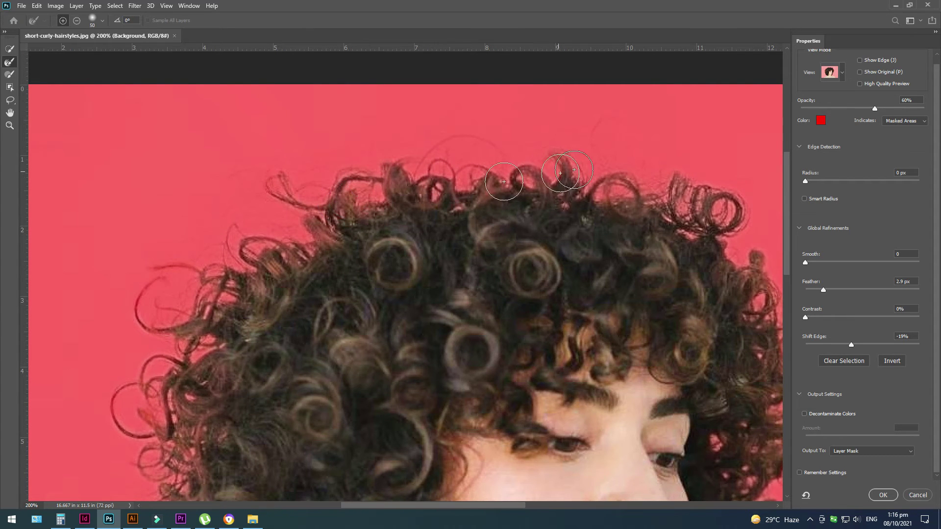
# - Preview the whole hair mask in Black & White view
pyautogui.hotkey('ctrl', '-')
pyautogui.click(414, 233)
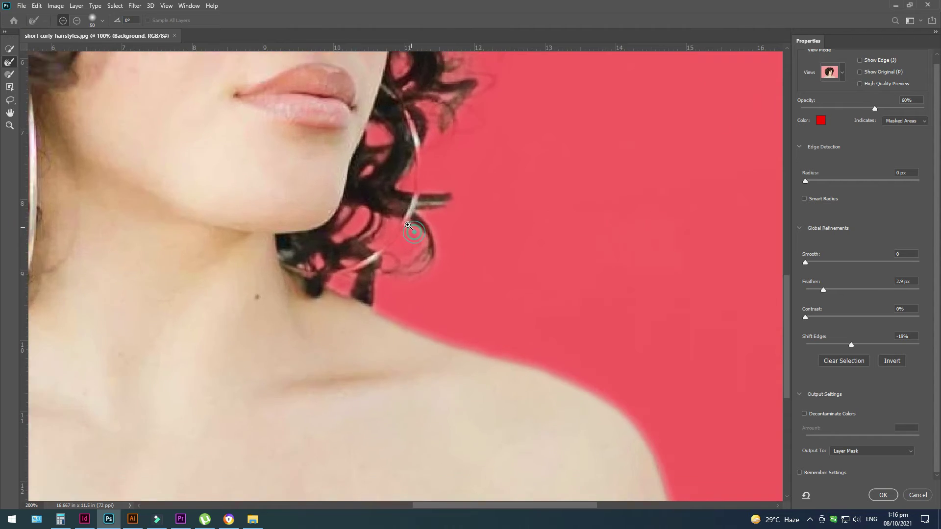
pyautogui.click(841, 73)
pyautogui.click(799, 193)
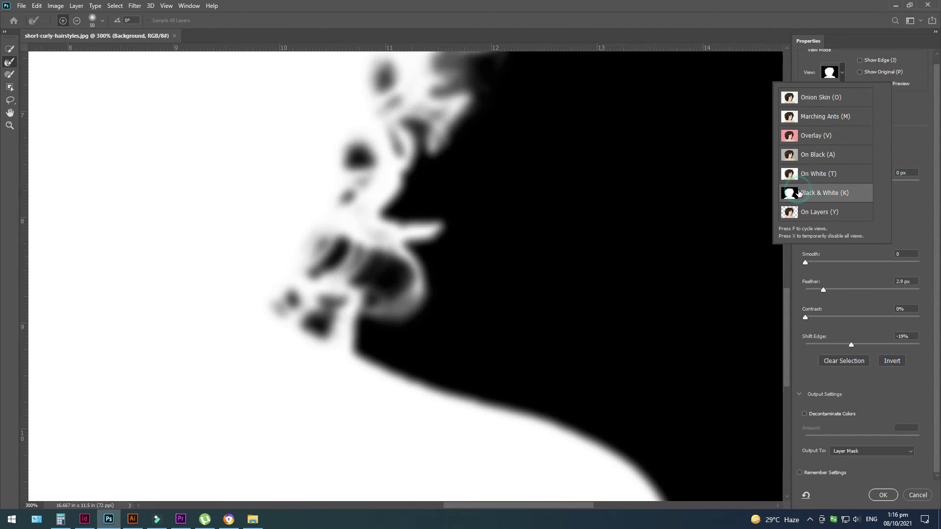
pyautogui.hotkey('ctrl', '-')
pyautogui.hotkey('ctrl', '-')
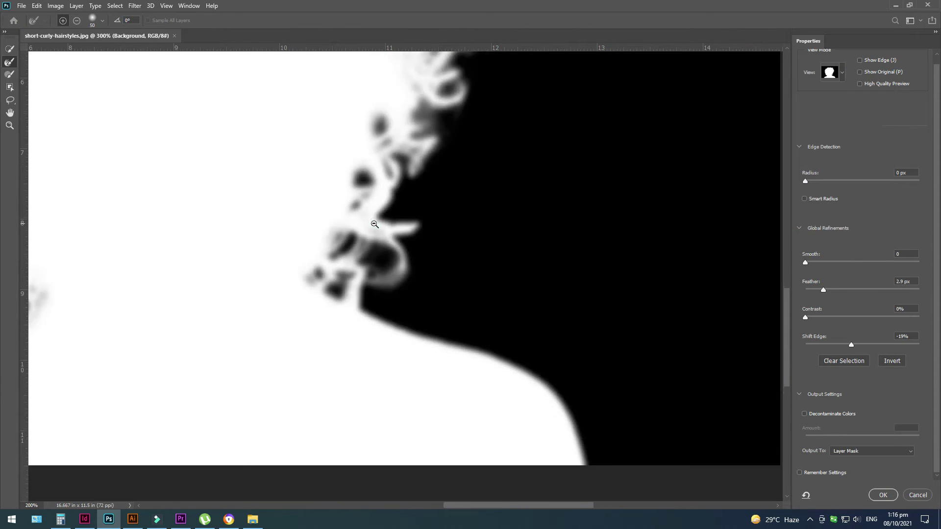
pyautogui.moveTo(437, 191); pyautogui.dragTo(436, 187)
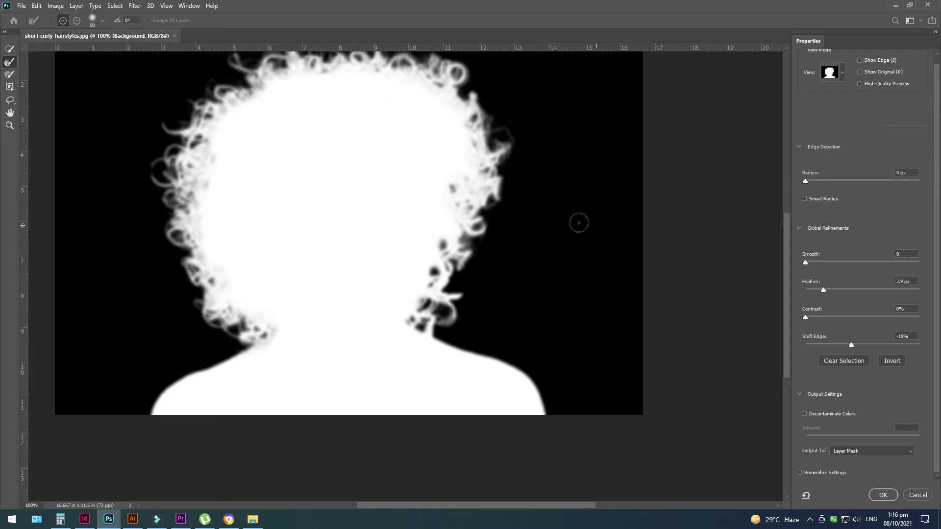
# - Return to the overlay preview, reset the radius to zero, and lower feather to about 0.9 px
pyautogui.click(841, 69)
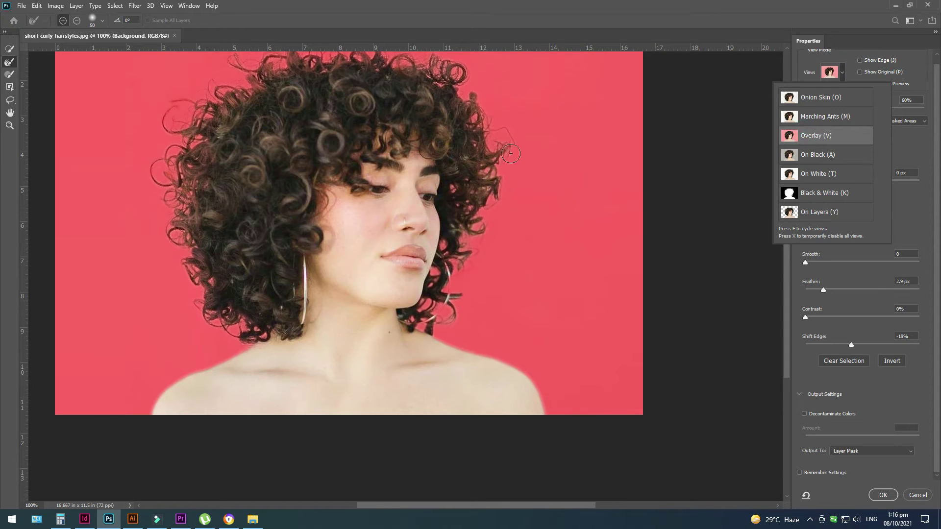
pyautogui.click(493, 154)
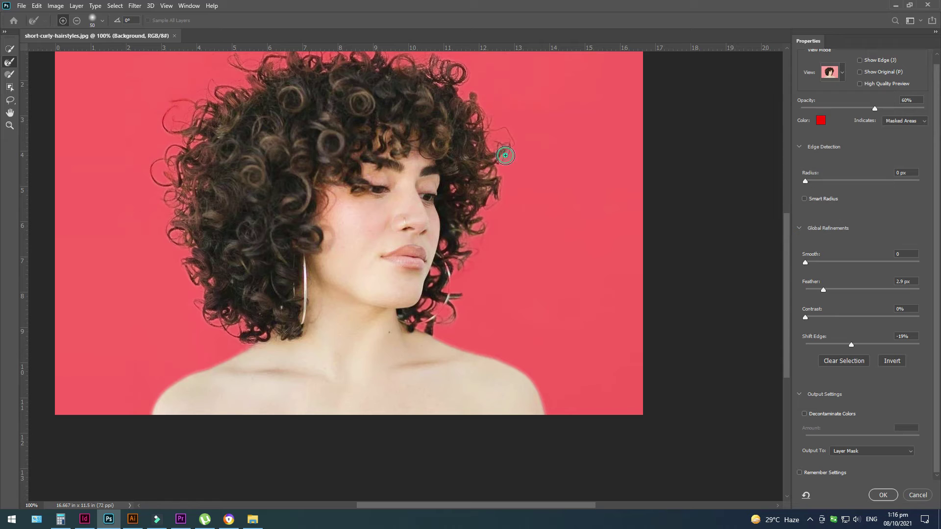
pyautogui.click(808, 181)
pyautogui.moveTo(823, 290); pyautogui.dragTo(810, 292)
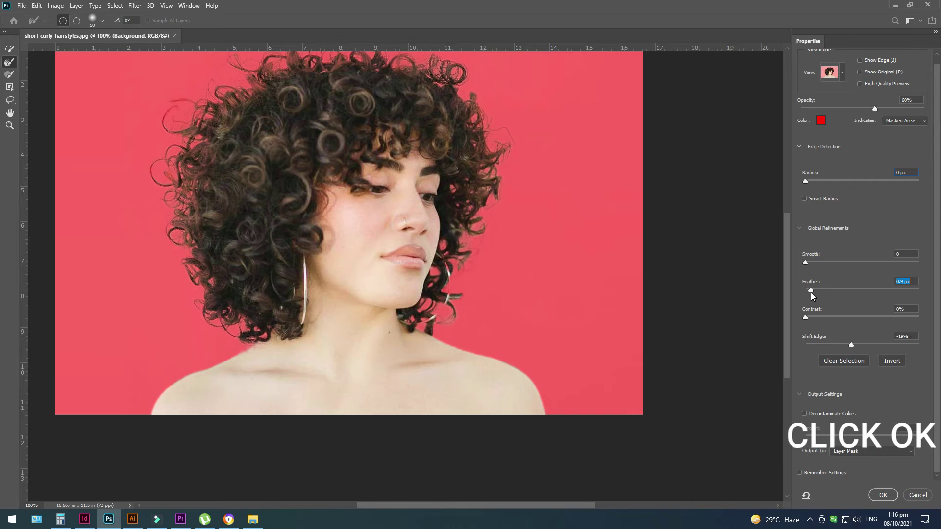
# - Apply the refined edge as a layer mask and target the mask thumbnail in Layers
pyautogui.click(883, 495)
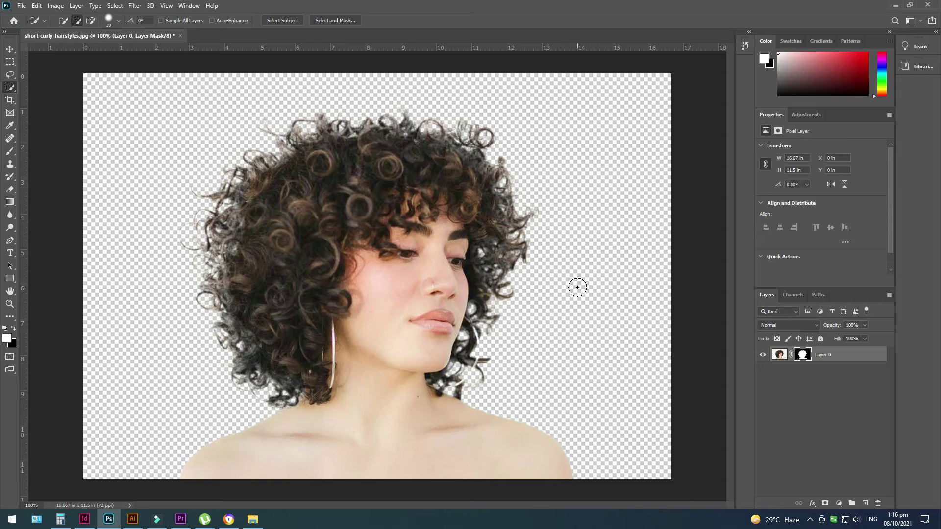
pyautogui.scroll(3, 476, 369)
pyautogui.scroll(-5, 485, 365)
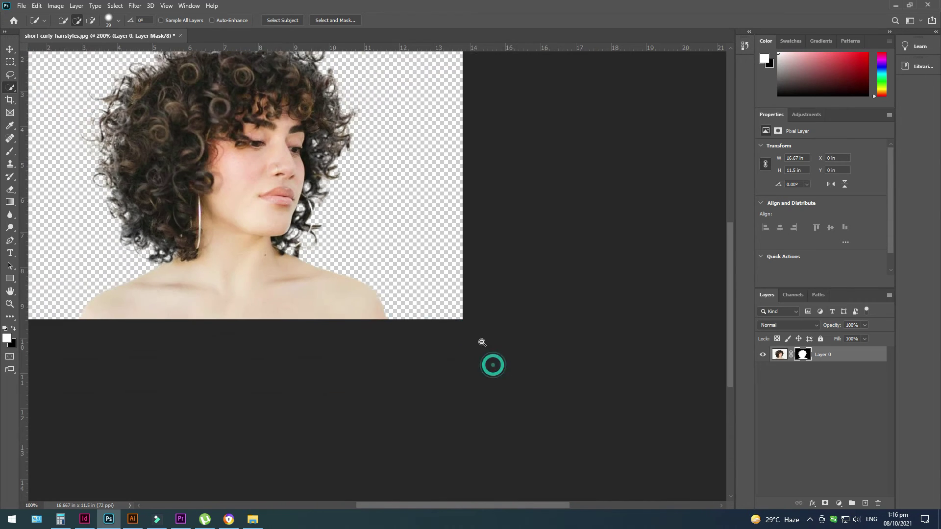
pyautogui.scroll(-1, 492, 364)
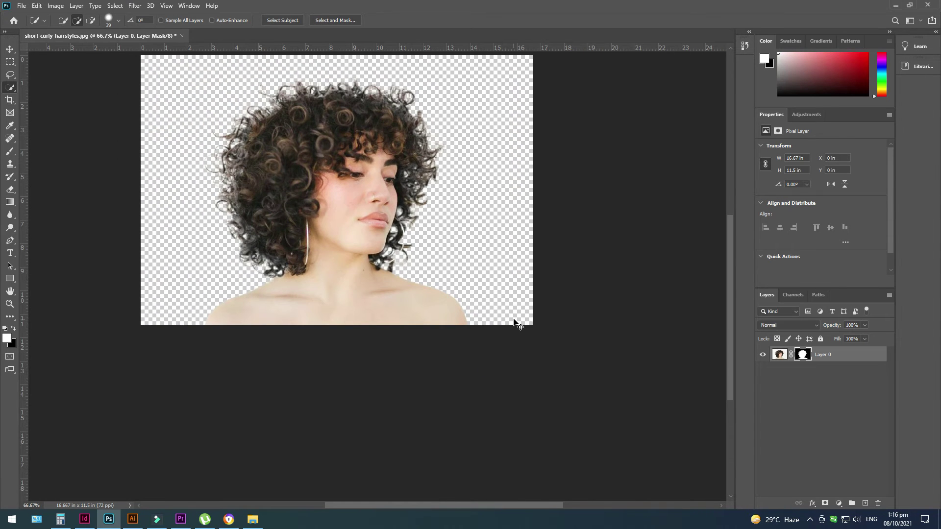
pyautogui.click(802, 354)
pyautogui.scroll(1, 409, 273)
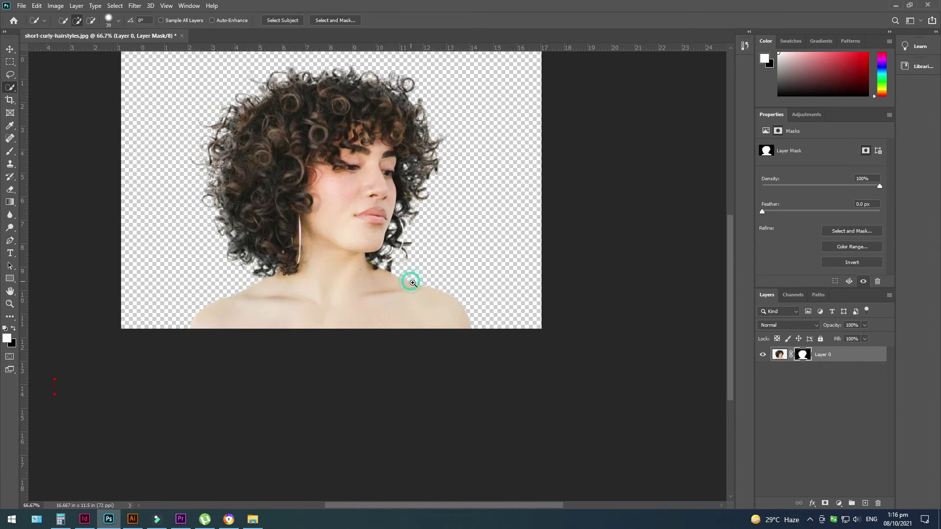
pyautogui.scroll(3, 413, 279)
pyautogui.scroll(-4, 699, 385)
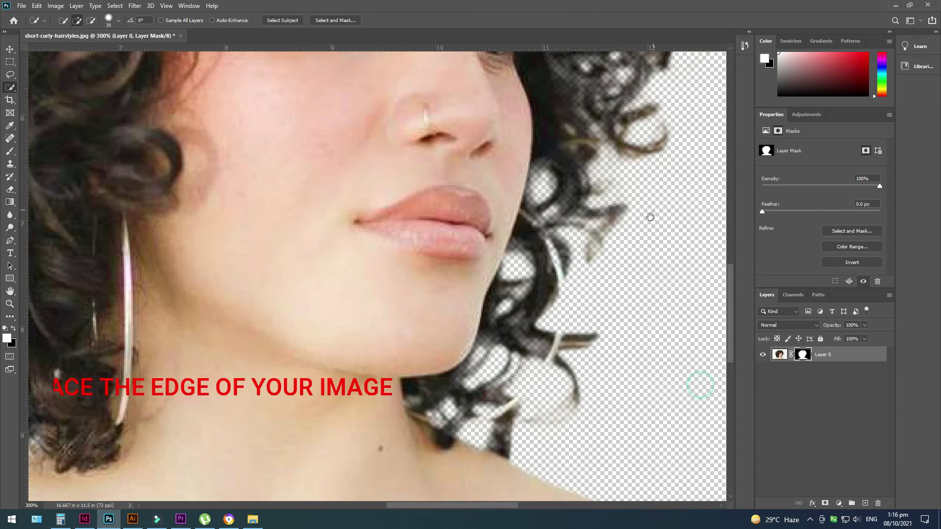
# - Trace a pen path along the right shoulder from the neck down to the image's bottom
pyautogui.moveTo(441, 309)
pyautogui.mouseDown()
pyautogui.moveTo(395, 98)
pyautogui.moveTo(231, 67)
pyautogui.mouseUp()
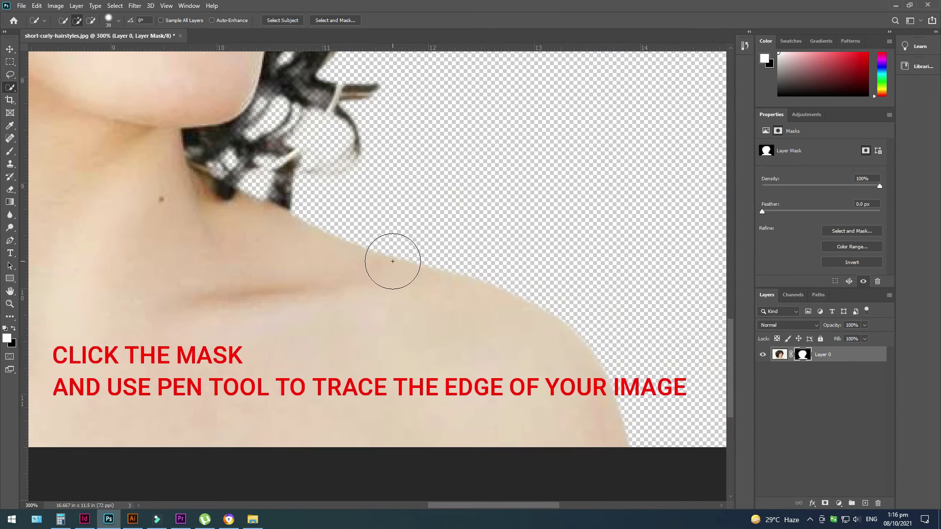
pyautogui.press('p')
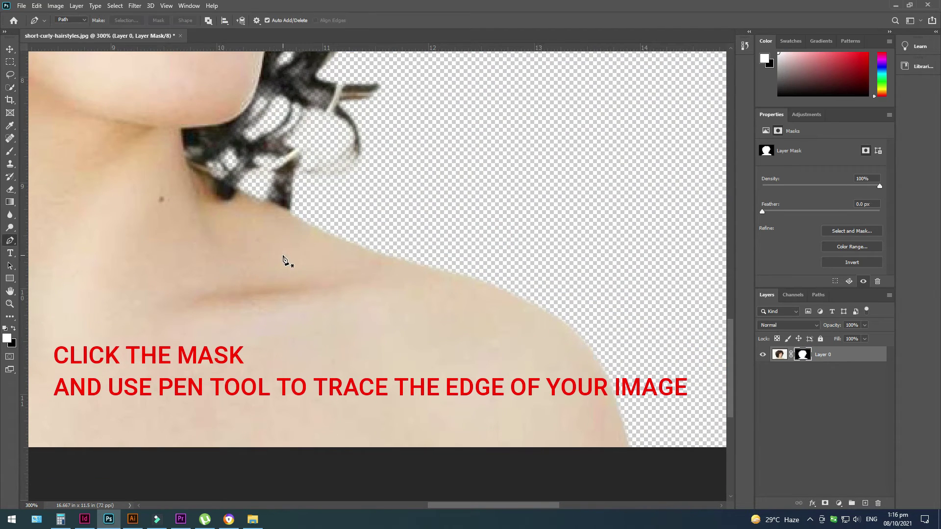
pyautogui.click(292, 217)
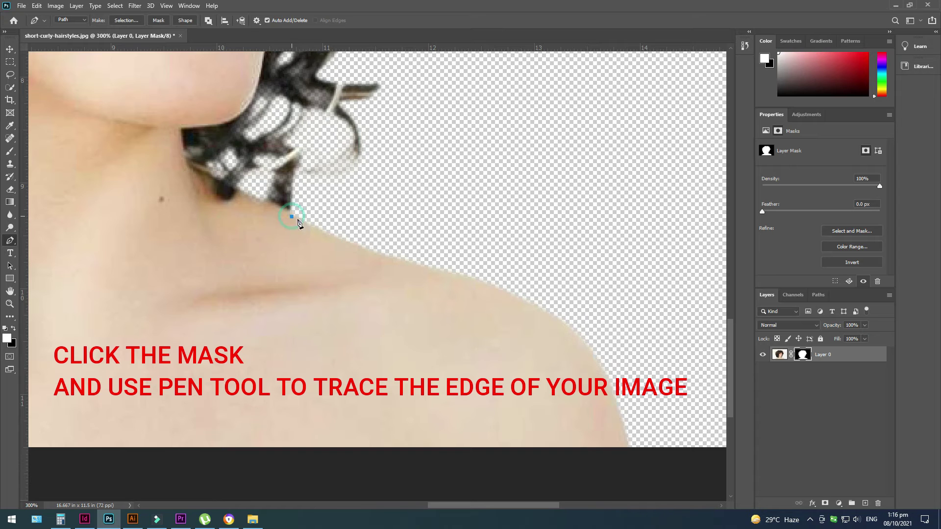
pyautogui.moveTo(434, 268); pyautogui.dragTo(484, 283)
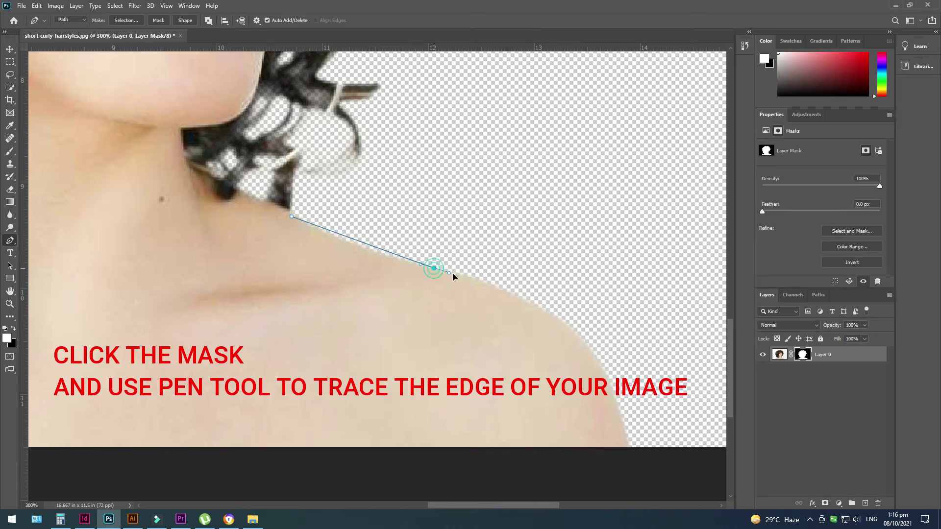
pyautogui.click(373, 252)
pyautogui.scroll(-2, 484, 308)
pyautogui.hscroll(3, 484, 309)
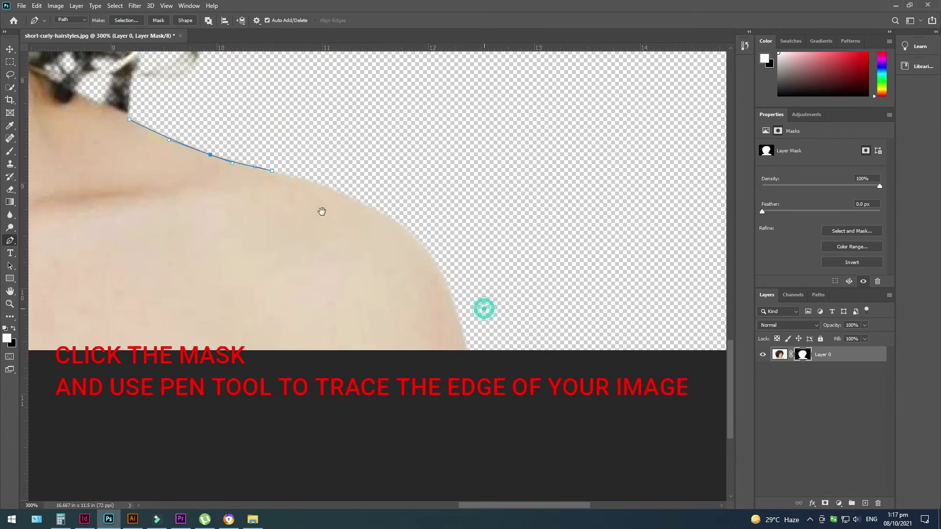
pyautogui.click(472, 349)
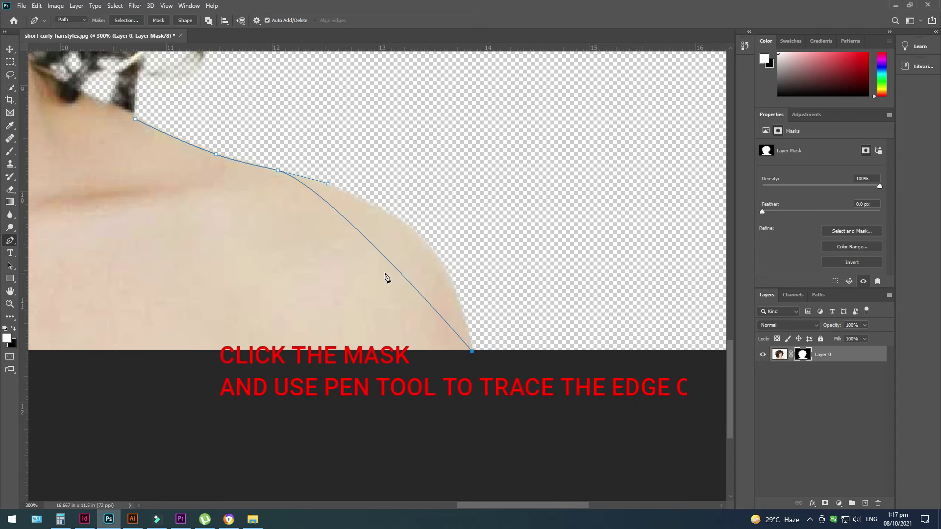
pyautogui.moveTo(390, 263); pyautogui.dragTo(423, 244)
# - Loop the path around the background, close it, and convert it to a selection
pyautogui.click(566, 380)
pyautogui.click(573, 303)
pyautogui.click(535, 193)
pyautogui.click(401, 105)
pyautogui.click(186, 105)
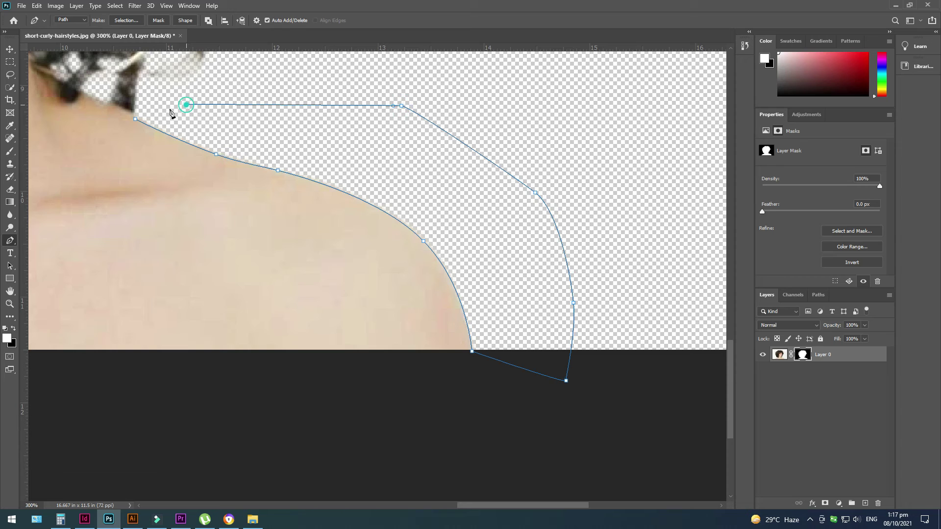
pyautogui.click(136, 119)
pyautogui.rightClick(302, 135)
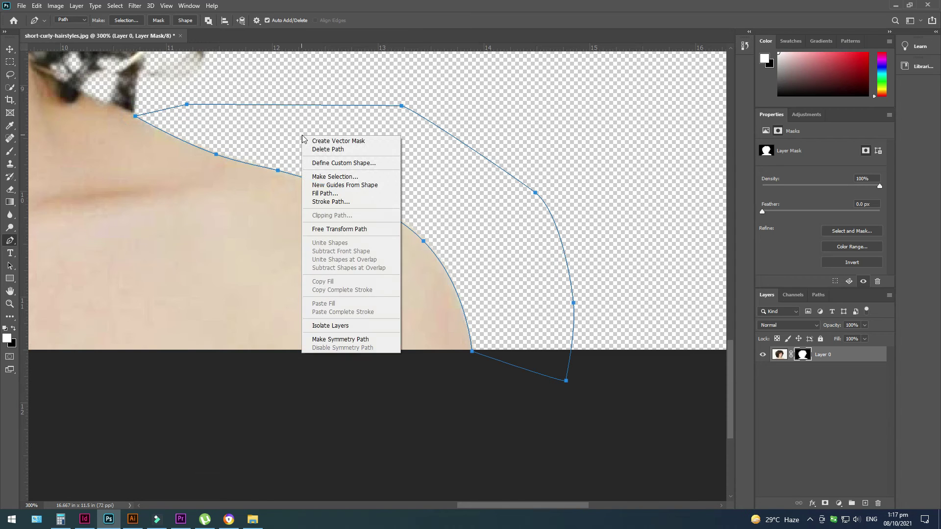
pyautogui.click(337, 175)
pyautogui.press('Return')
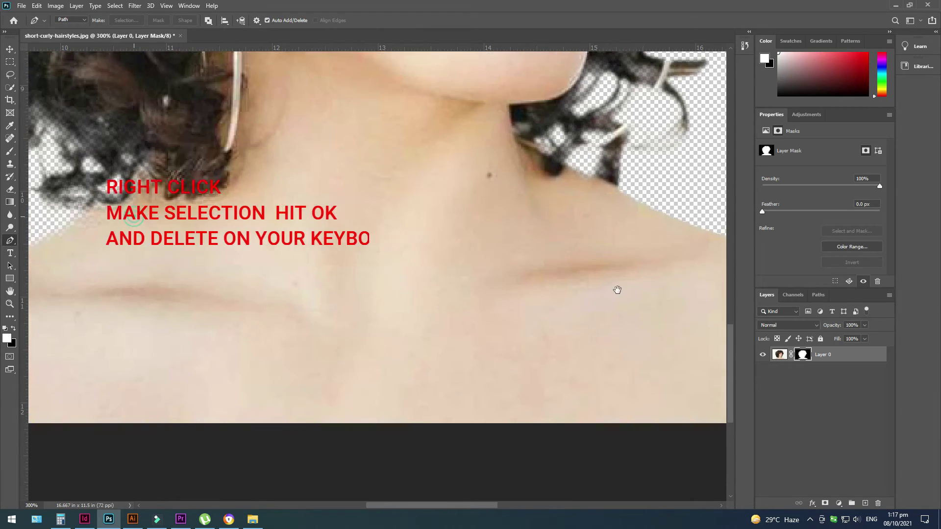
# - Trace a closed pen path along the left shoulder and around the background
pyautogui.hscroll(-5, 616, 290)
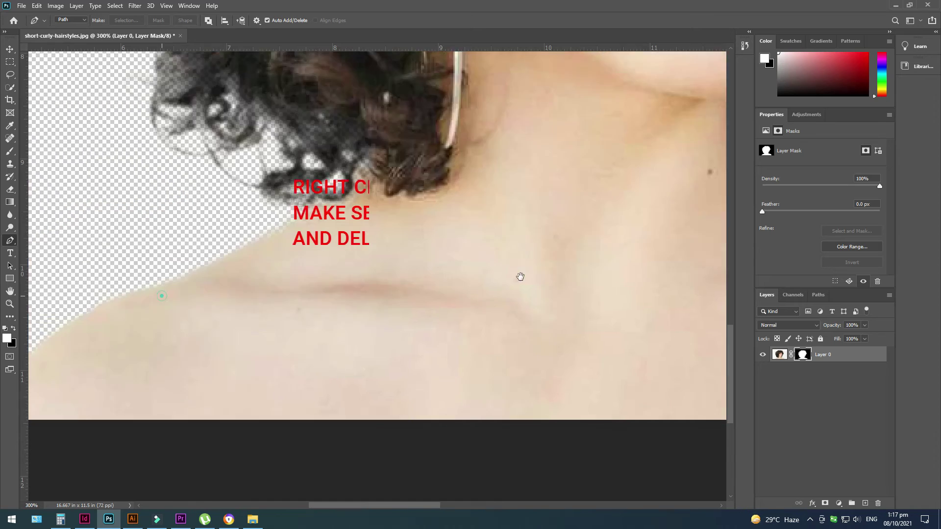
pyautogui.hscroll(-5, 518, 275)
pyautogui.hscroll(-3, 485, 288)
pyautogui.click(594, 176)
pyautogui.moveTo(506, 225); pyautogui.dragTo(490, 231)
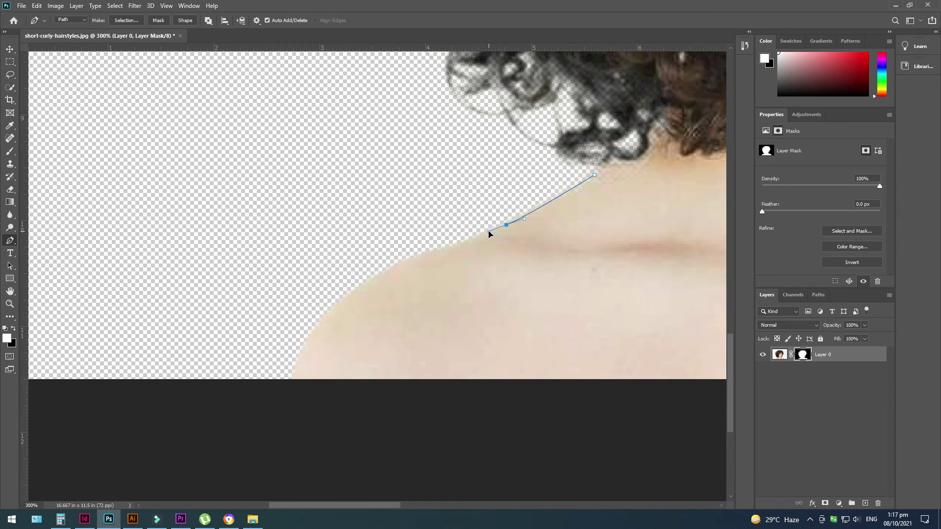
pyautogui.moveTo(381, 273); pyautogui.dragTo(361, 291)
pyautogui.moveTo(289, 386)
pyautogui.mouseDown()
pyautogui.moveTo(307, 370)
pyautogui.moveTo(311, 336)
pyautogui.mouseUp()
pyautogui.click(203, 267)
pyautogui.click(346, 153)
pyautogui.click(403, 150)
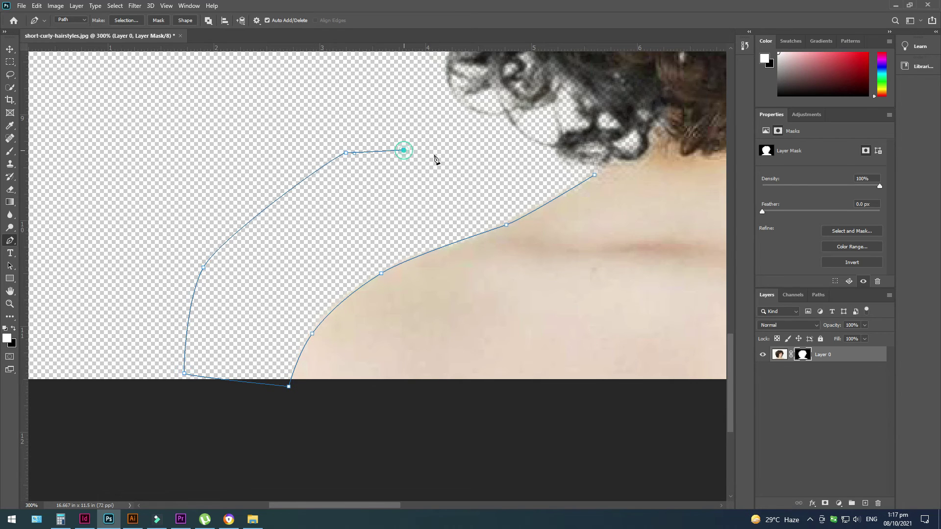
pyautogui.moveTo(462, 241); pyautogui.dragTo(465, 245)
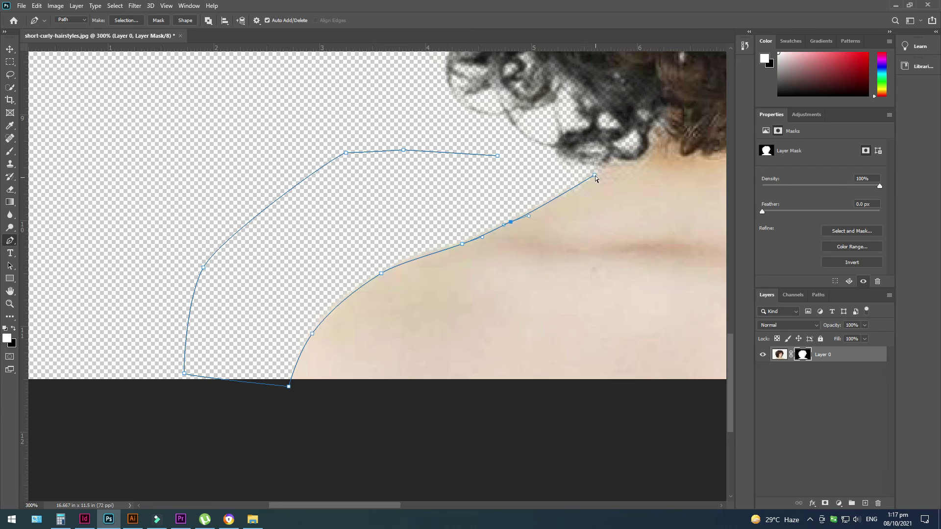
# - Convert the left-shoulder path to a selection, clear that background, and deselect
pyautogui.rightClick(567, 181)
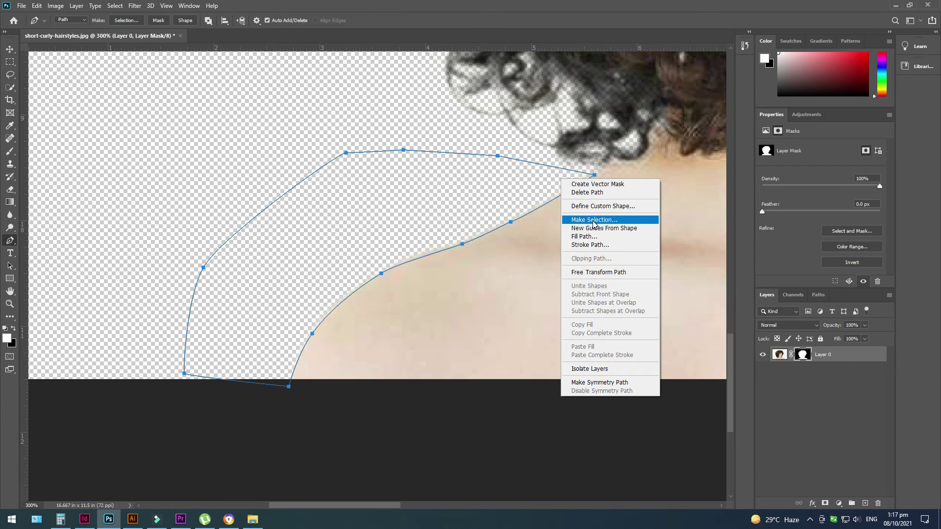
pyautogui.click(591, 216)
pyautogui.press('Return')
pyautogui.hotkey('ctrl', 'd')
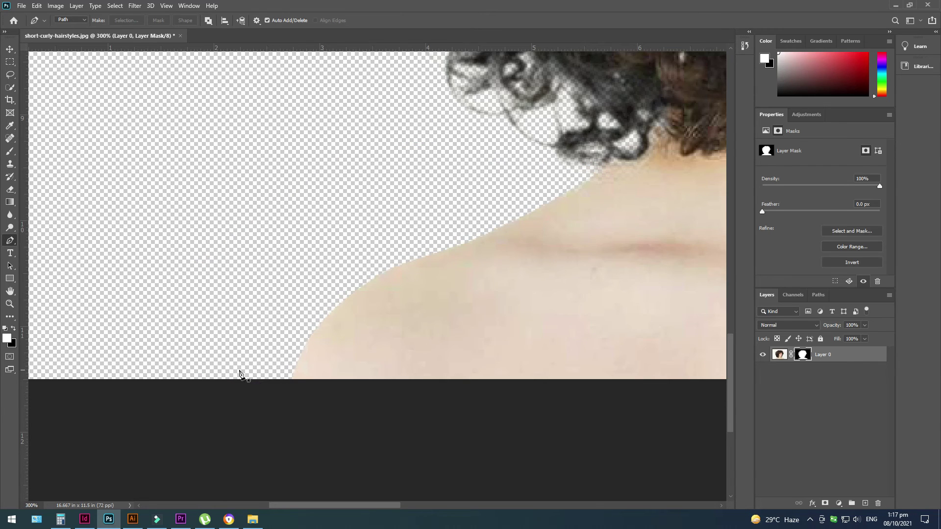
pyautogui.rightClick(13, 218)
pyautogui.click(45, 220)
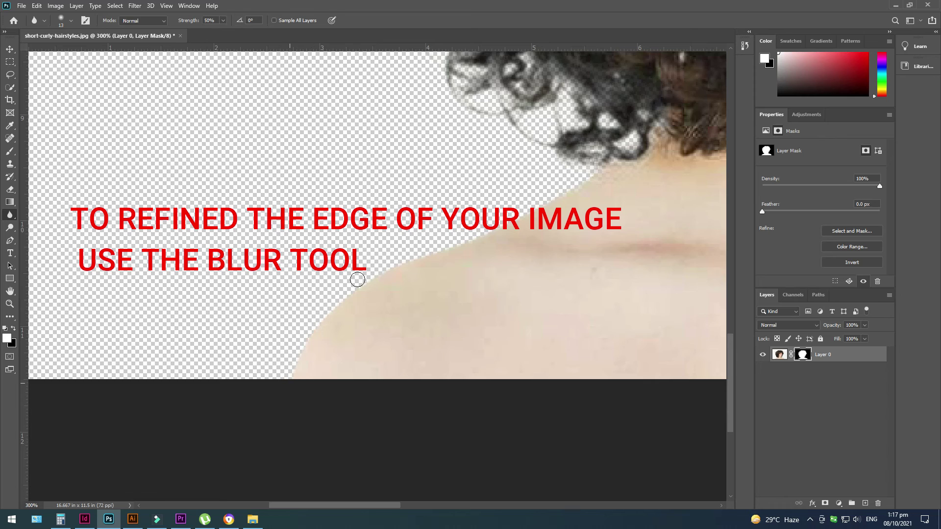
# - Blur along the right shoulder's mask edge to soften it slightly
pyautogui.hscroll(4, 358, 280)
pyautogui.hscroll(4, 399, 288)
pyautogui.hscroll(3, 357, 256)
pyautogui.moveTo(250, 166)
pyautogui.mouseDown()
pyautogui.moveTo(414, 210)
pyautogui.moveTo(521, 254)
pyautogui.moveTo(557, 304)
pyautogui.mouseUp()
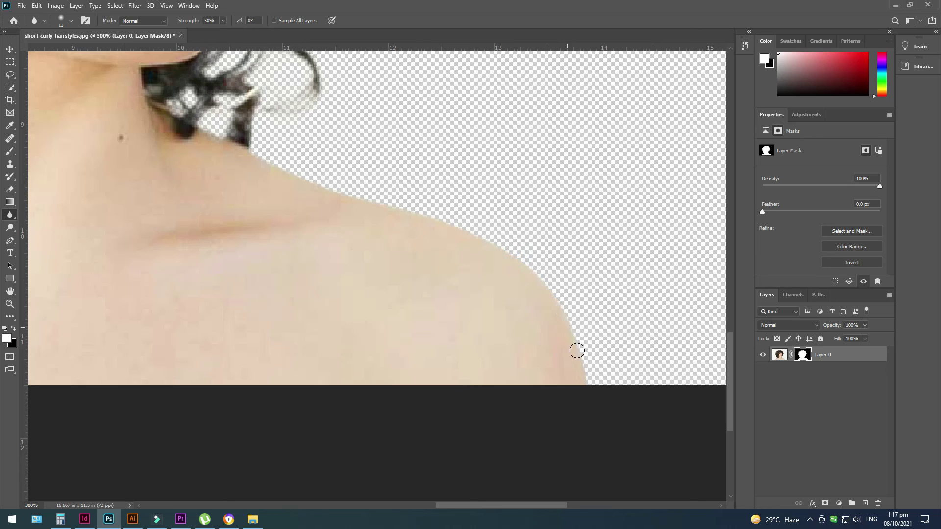
pyautogui.scroll(-2, 374, 210)
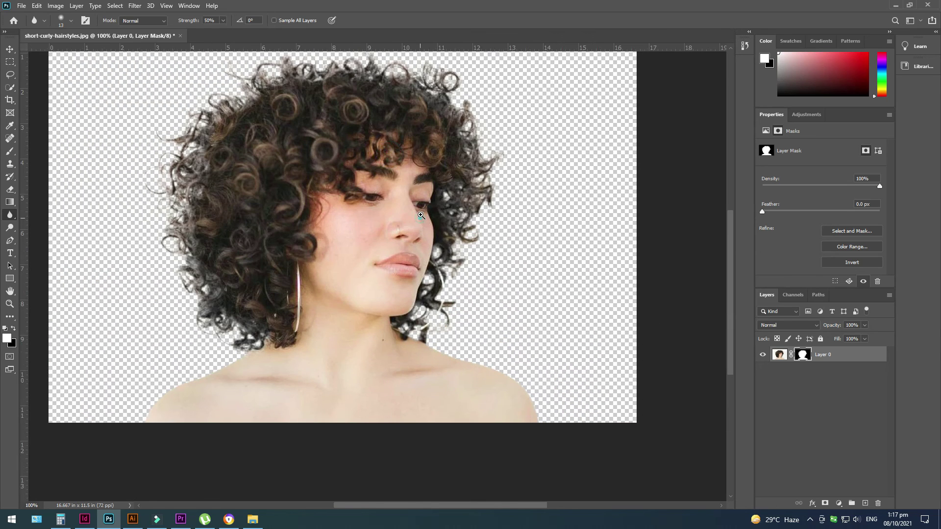
pyautogui.scroll(1, 426, 208)
pyautogui.scroll(-1, 426, 209)
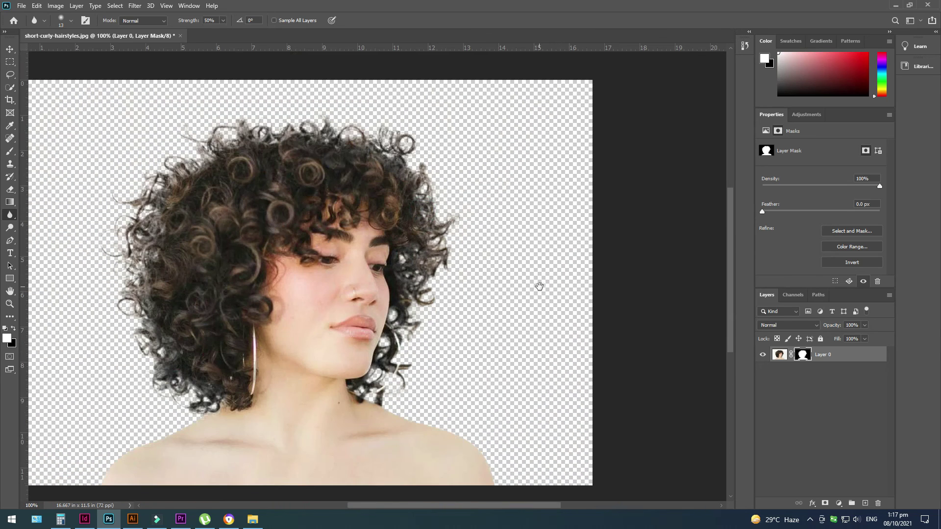
# - Duplicate the cut-out layer, delete Layer 0's mask, then hide Layer 0
pyautogui.click(780, 355)
pyautogui.hotkey('ctrl', 'j')
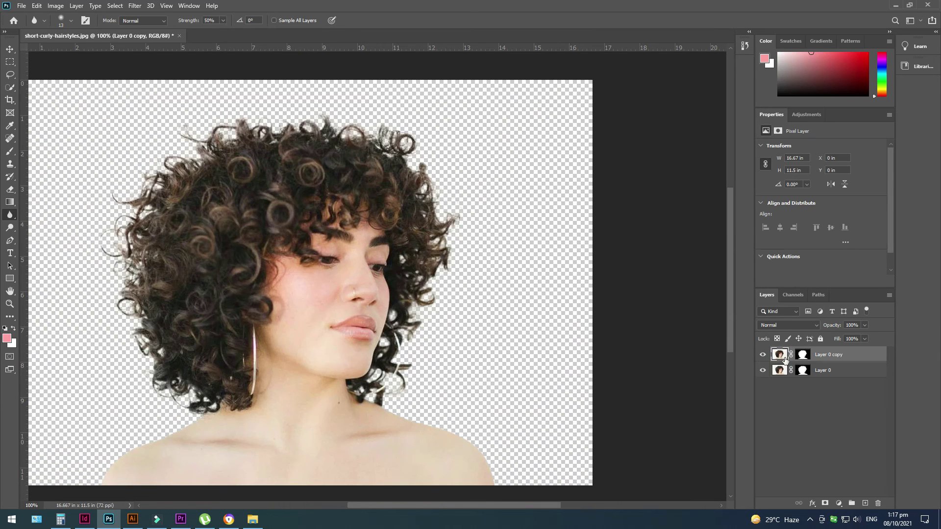
pyautogui.rightClick(799, 373)
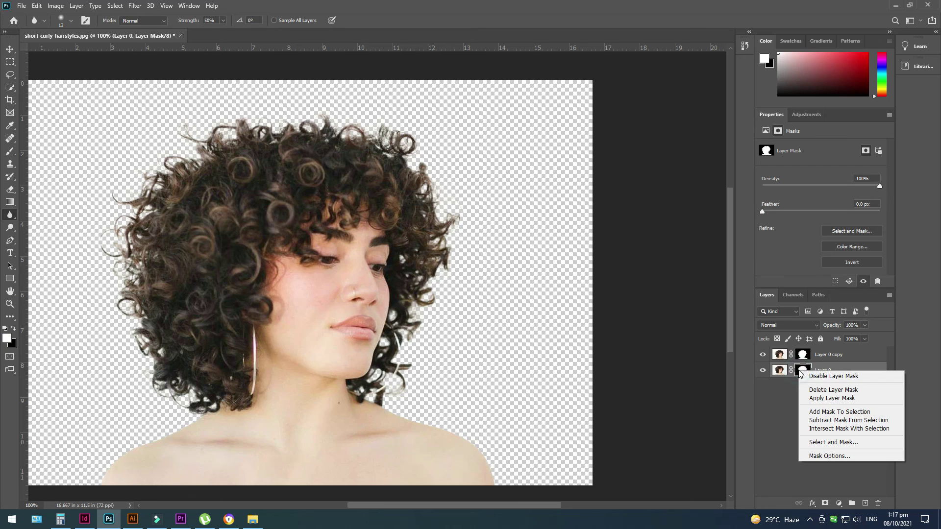
pyautogui.click(828, 390)
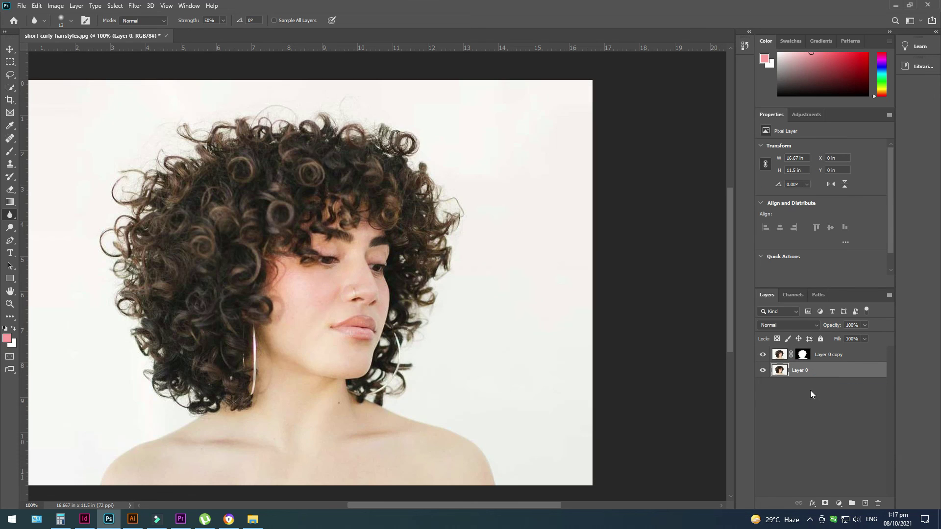
pyautogui.click(762, 372)
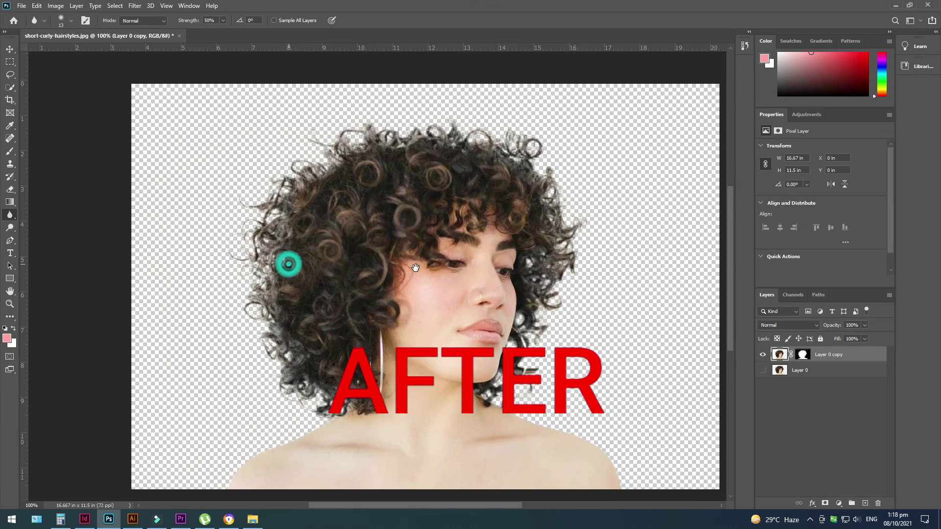
pyautogui.moveTo(415, 268); pyautogui.dragTo(398, 188)
pyautogui.hotkey('ctrl', '-')
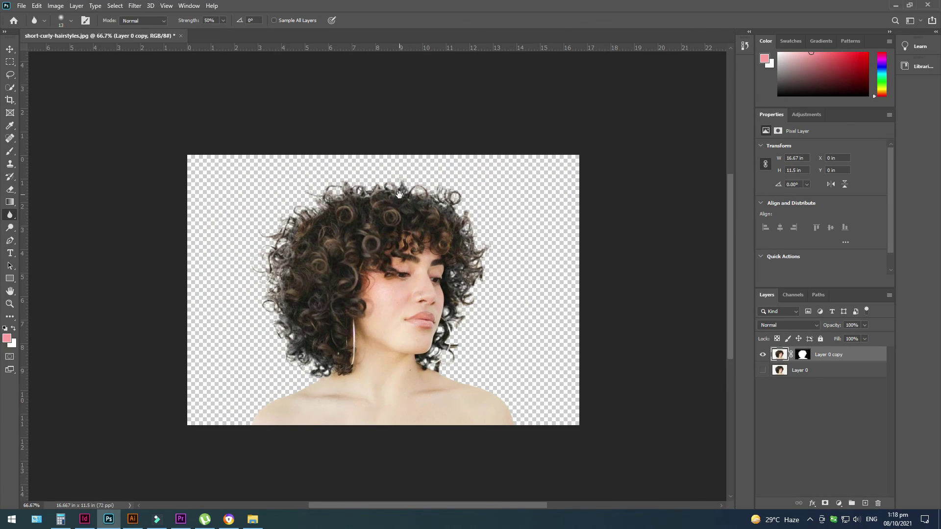